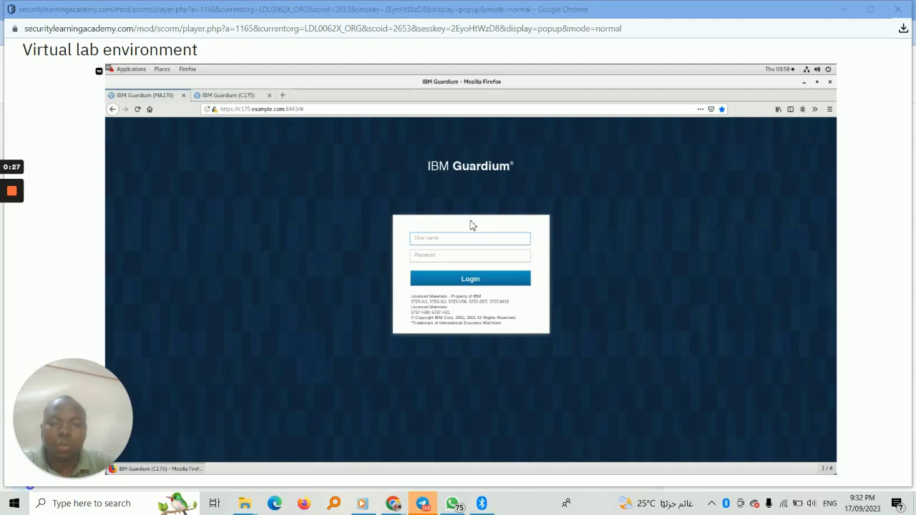
# Log in to IBM Guardium as labadmin, entering the account password.
pyautogui.click(442, 243)
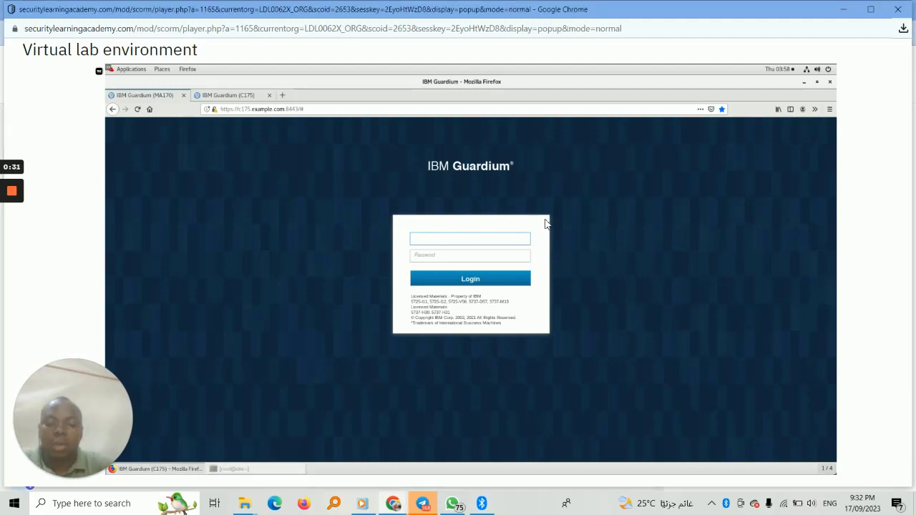
pyautogui.write('ibad')
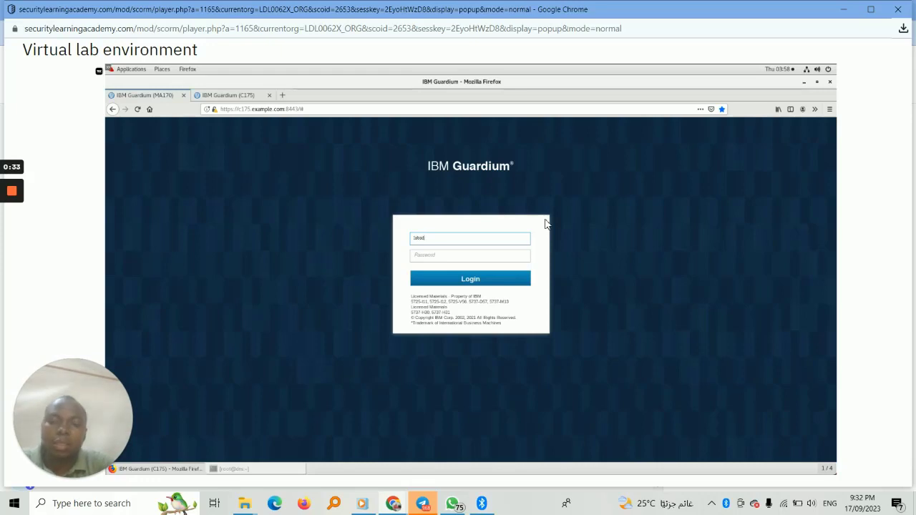
pyautogui.write('an')
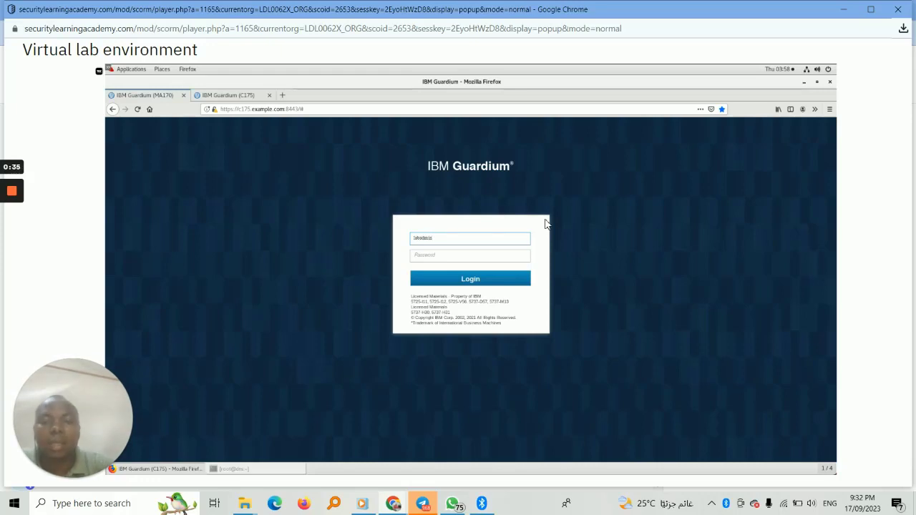
pyautogui.click(476, 281)
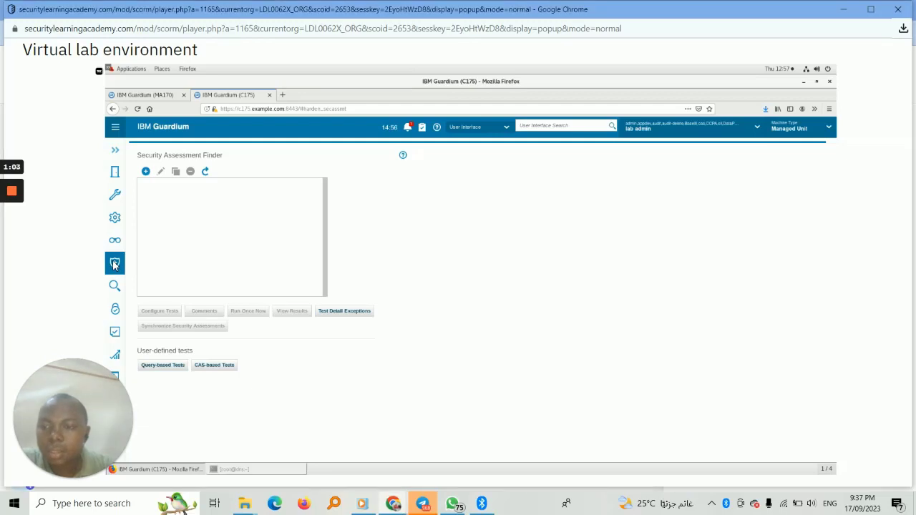
# Create a new security assessment with the description Lab_VA and apply it.
pyautogui.click(146, 172)
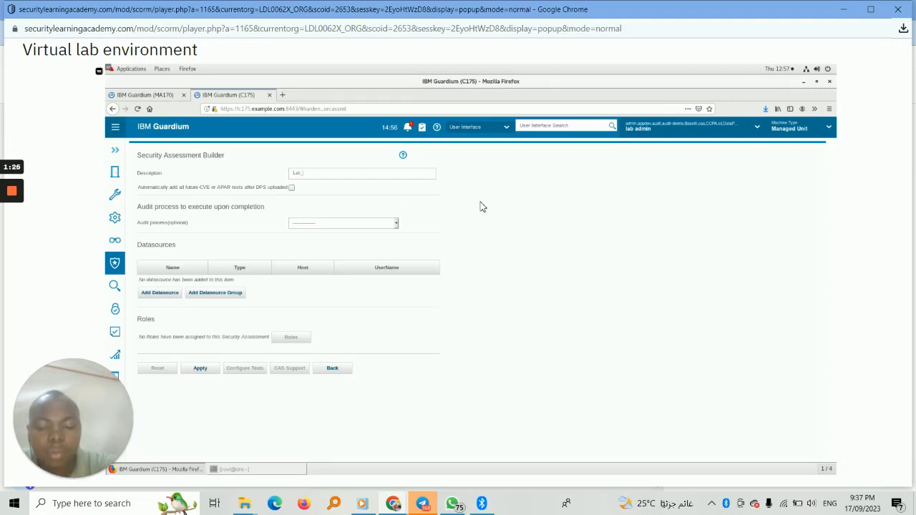
pyautogui.write('Va')
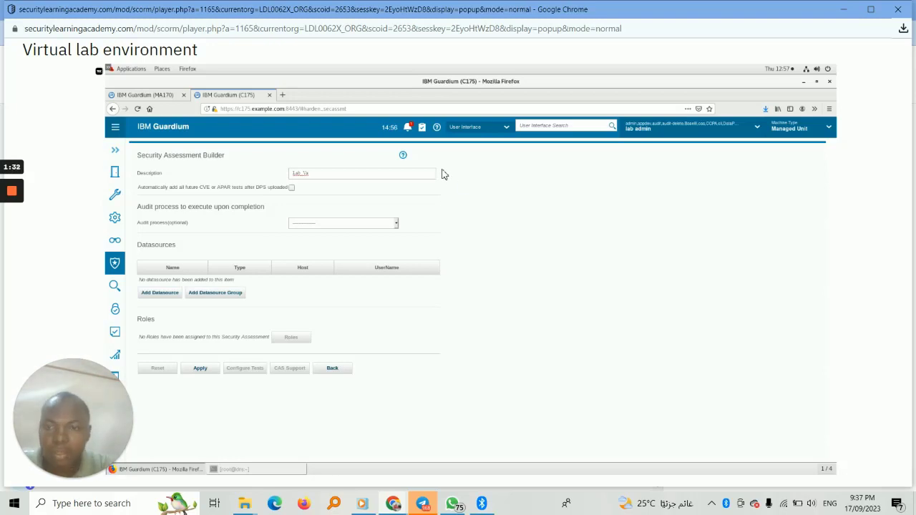
pyautogui.click(200, 368)
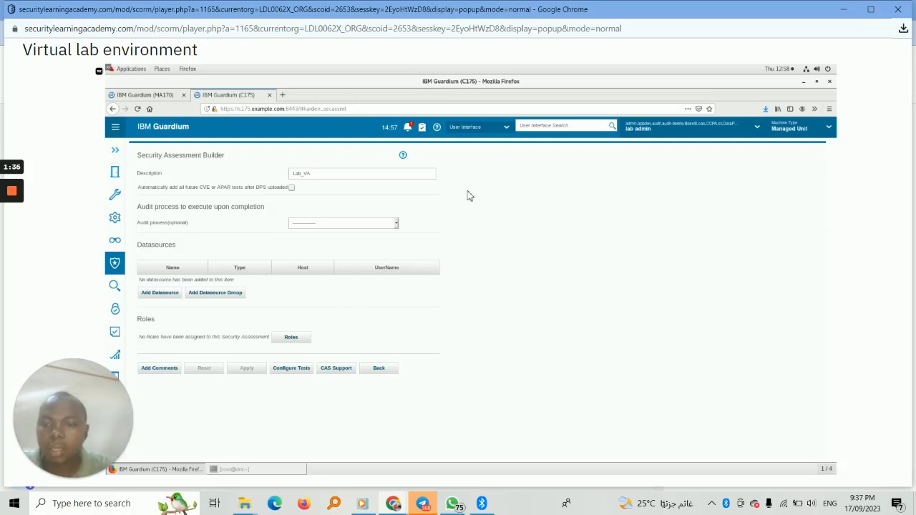
# Start a new datasource for the Lab_VA assessment, named osprey_db2inst1 with database type DB2.
pyautogui.click(161, 296)
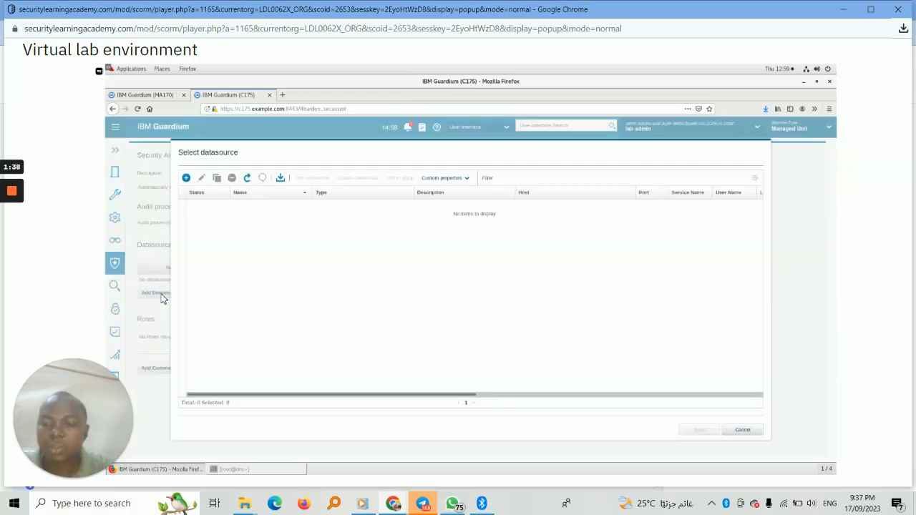
pyautogui.click(188, 179)
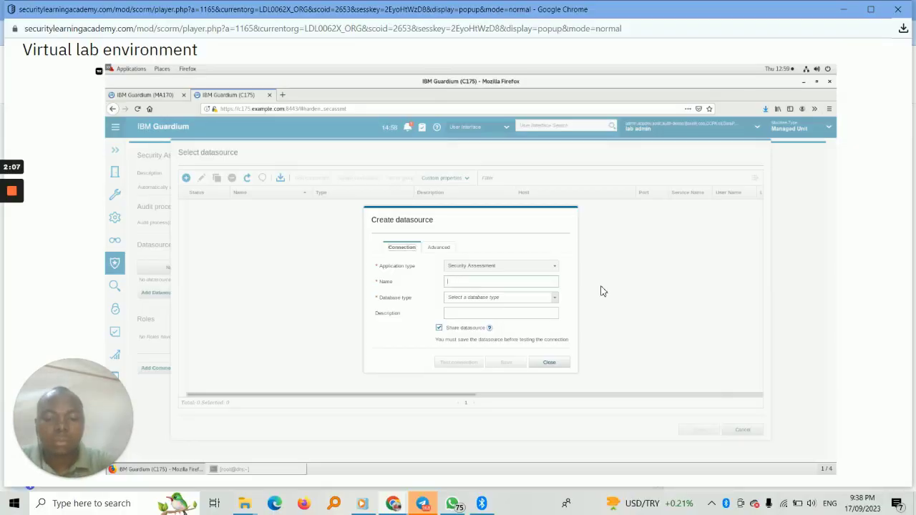
pyautogui.write('re')
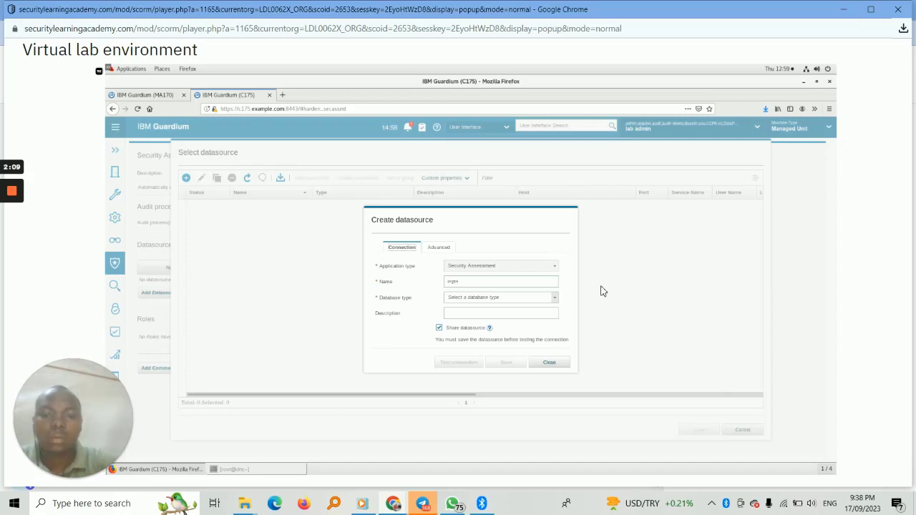
pyautogui.write('y')
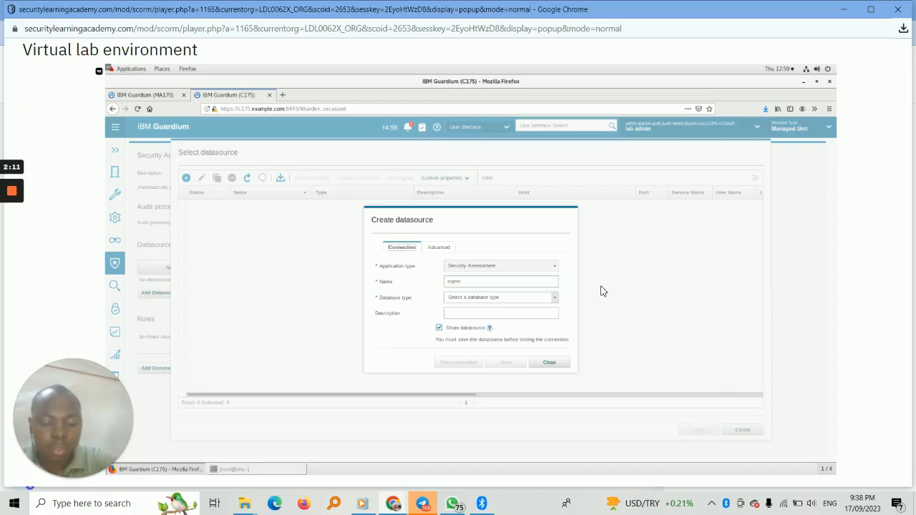
pyautogui.write('_')
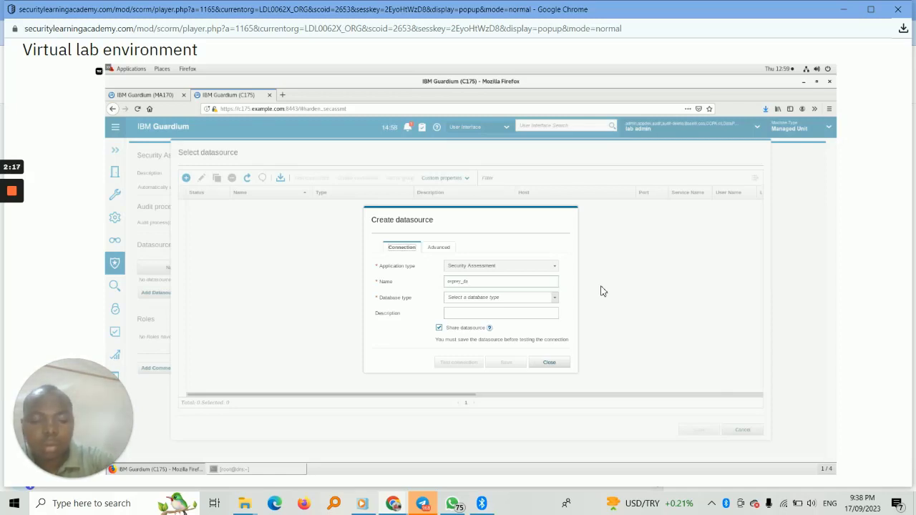
pyautogui.write('db')
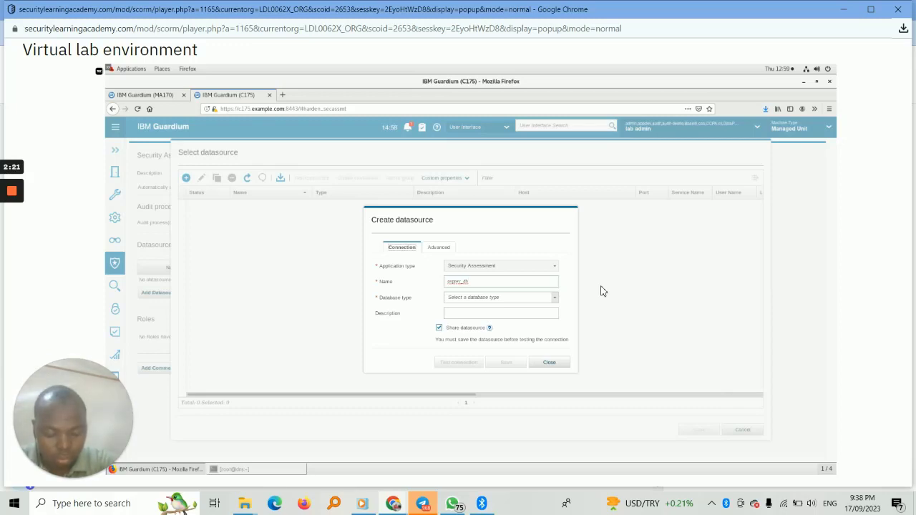
pyautogui.write('1')
pyautogui.write('ml')
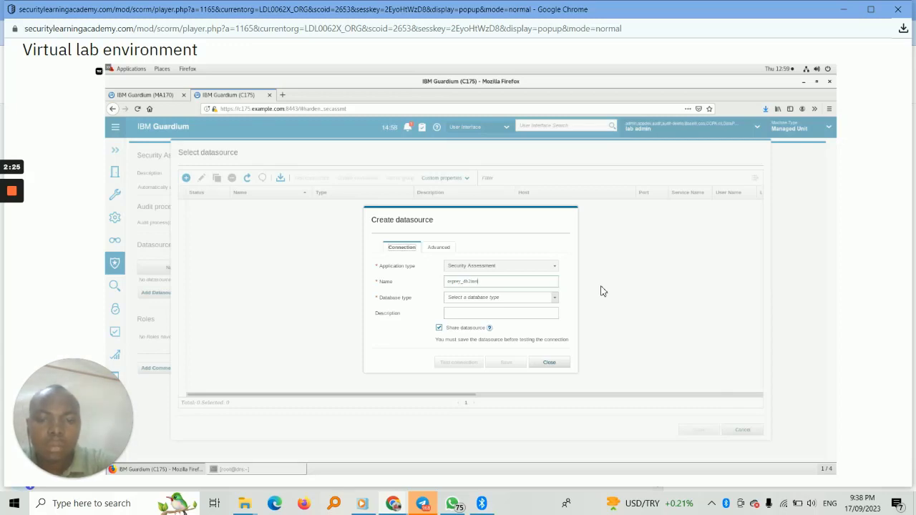
pyautogui.write('s')
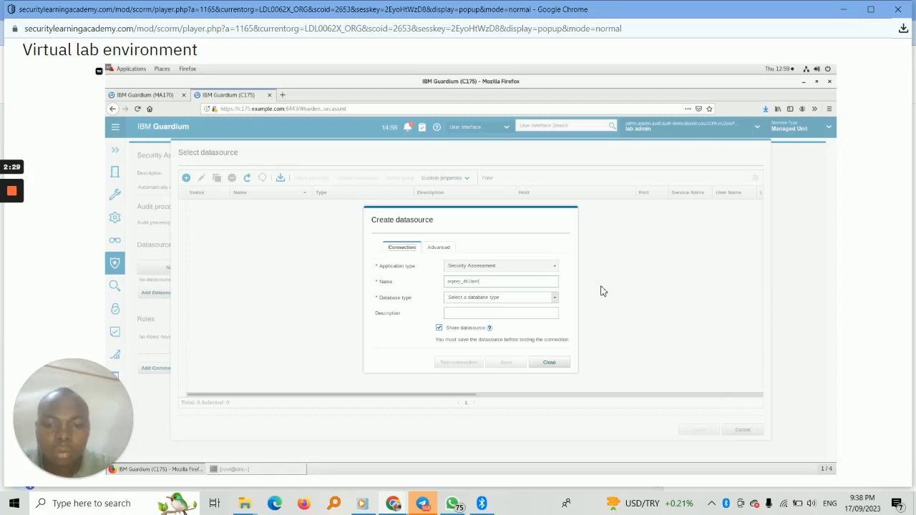
pyautogui.click(554, 298)
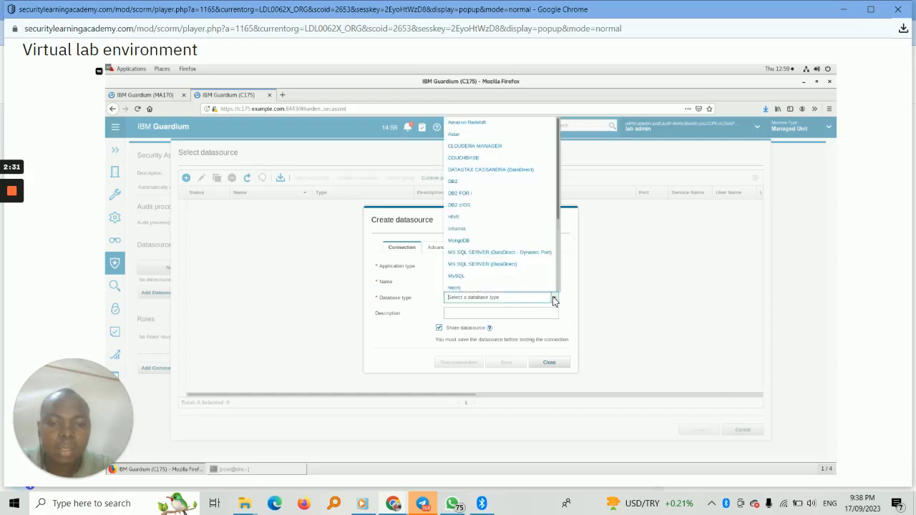
pyautogui.click(452, 182)
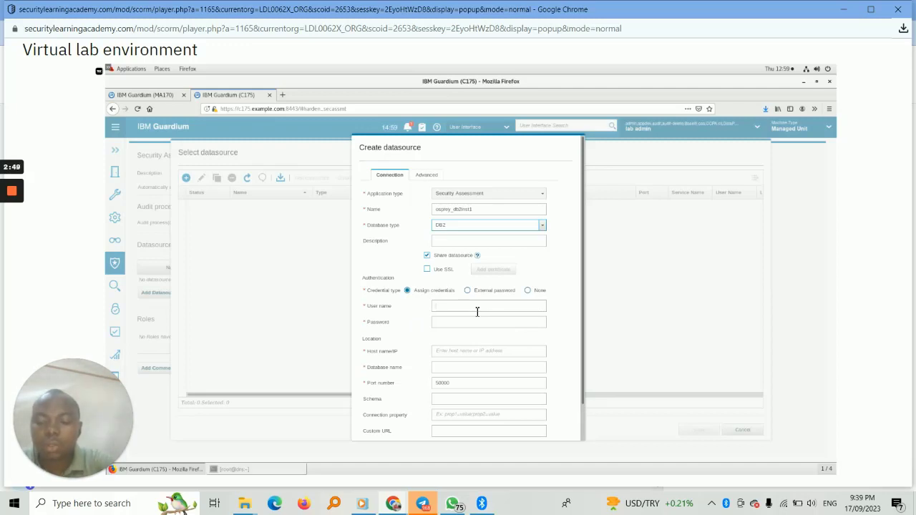
# Assign the datasource credentials with user name db2inst1 and the database password.
pyautogui.write('b2inst1')
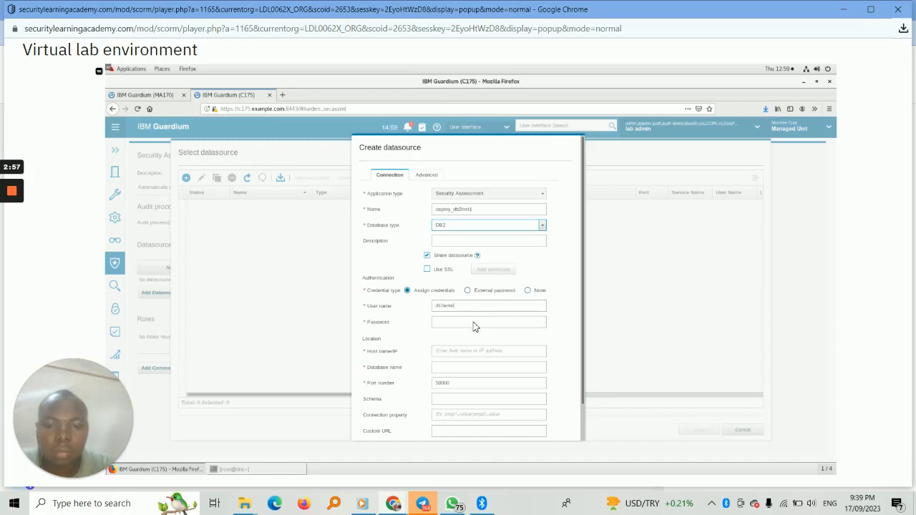
pyautogui.click(475, 324)
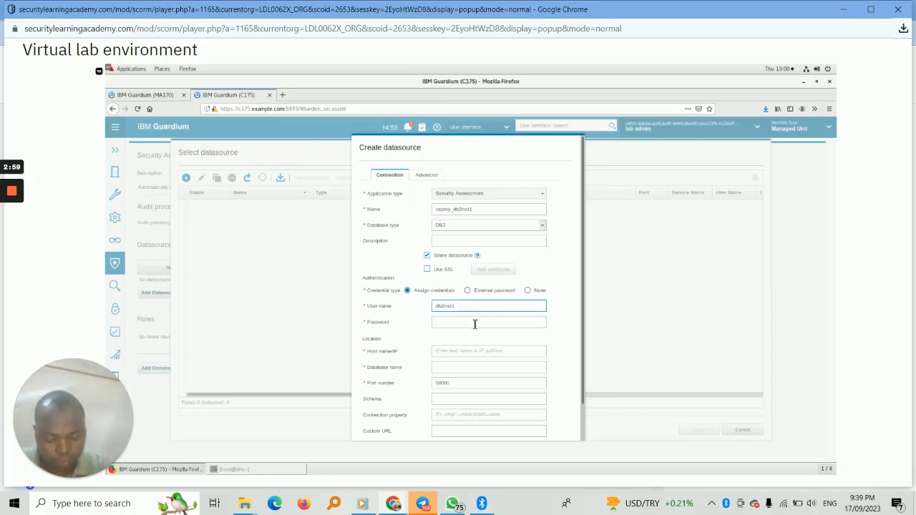
pyautogui.write('guardium')
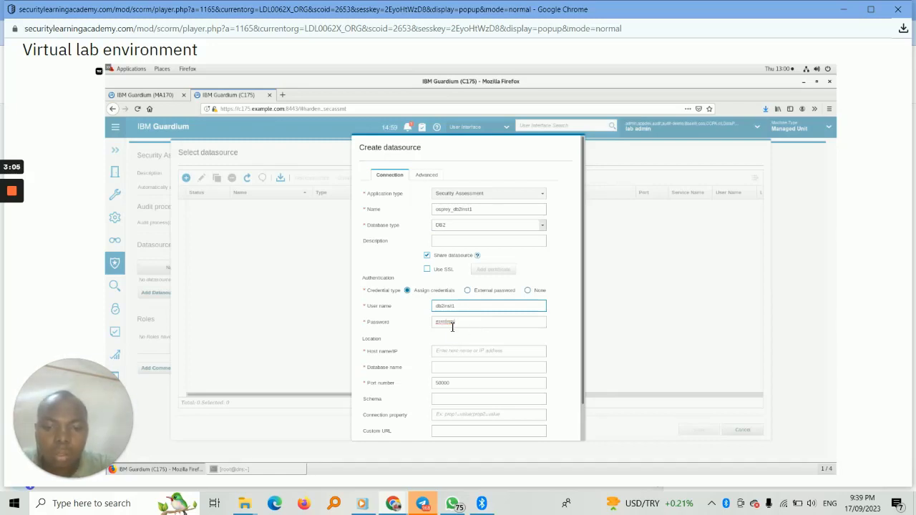
# Set the datasource's host to 192.168.42.179 and its database name to Sample.
pyautogui.click(468, 350)
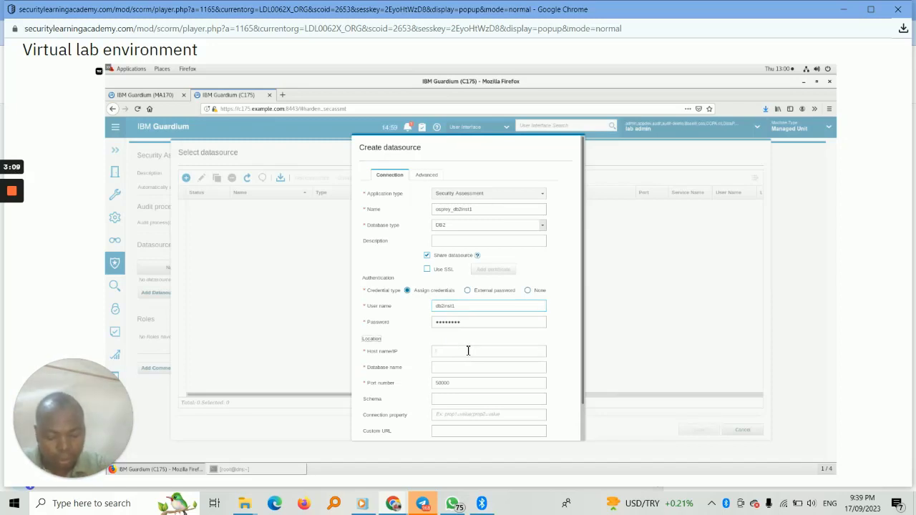
pyautogui.write('10')
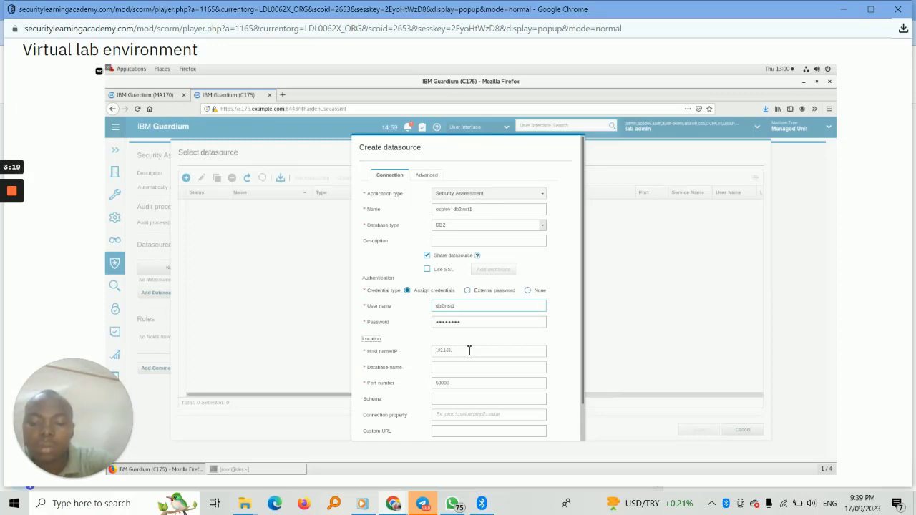
pyautogui.write('3')
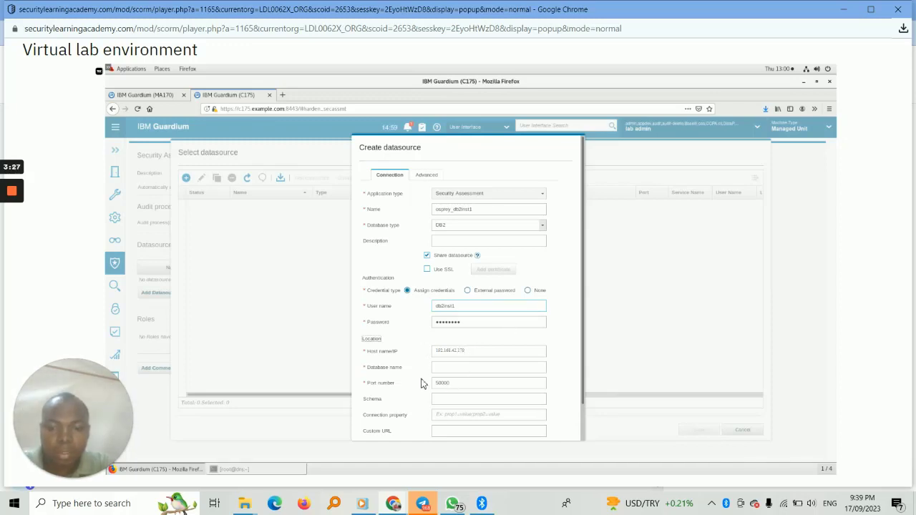
pyautogui.click(494, 370)
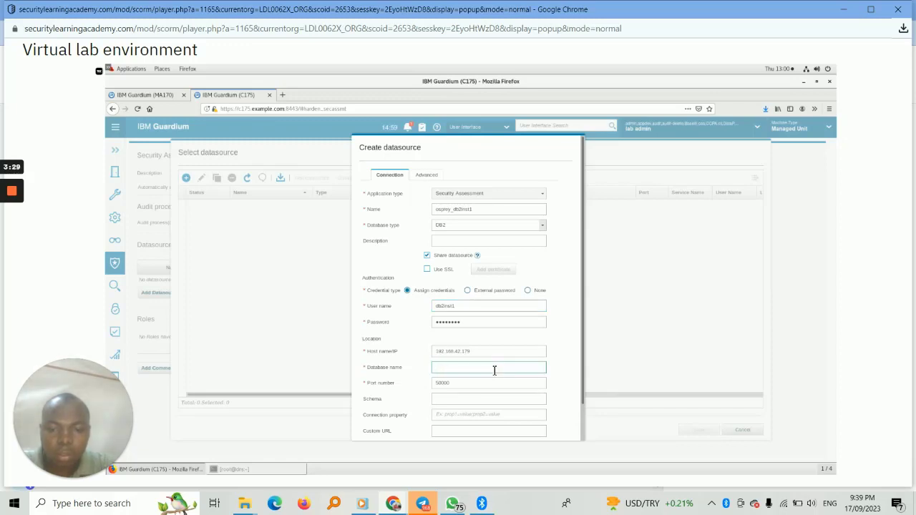
pyautogui.write('sec')
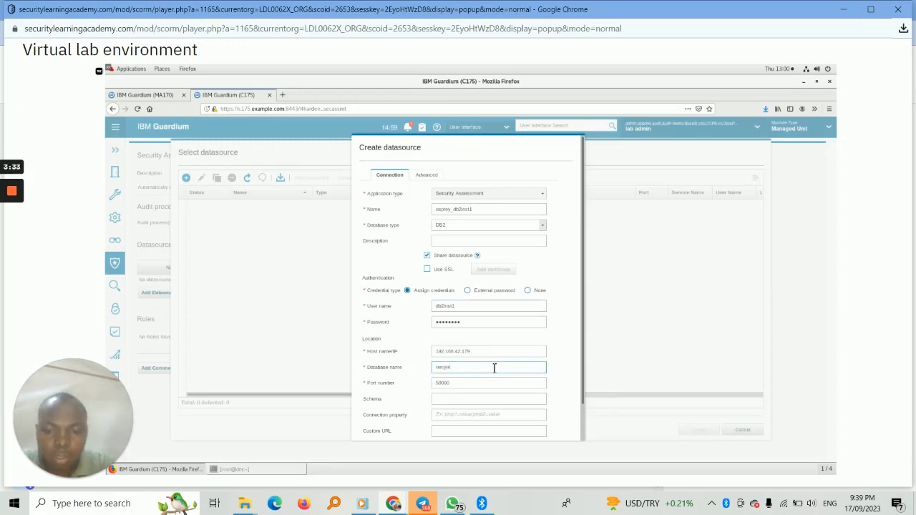
# Set the datasource's schema to db2inst1.
pyautogui.click(465, 402)
pyautogui.write('db2in')
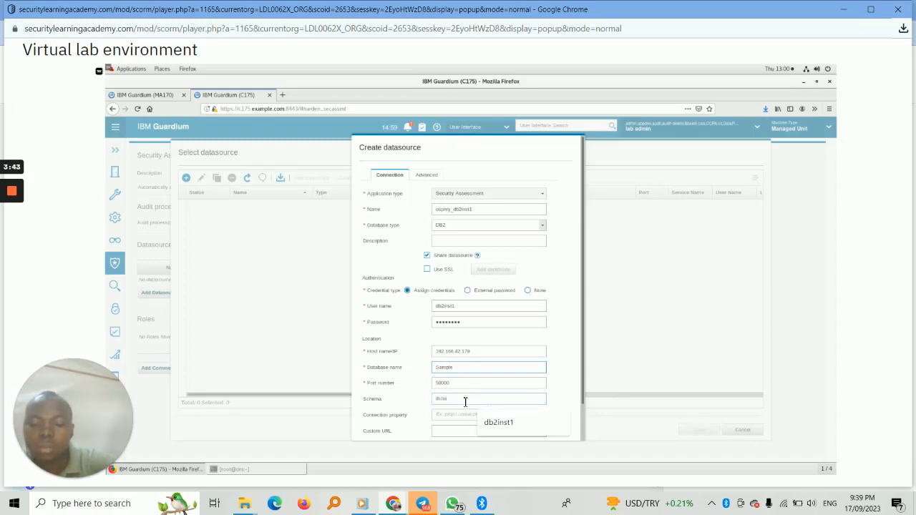
pyautogui.write('st1')
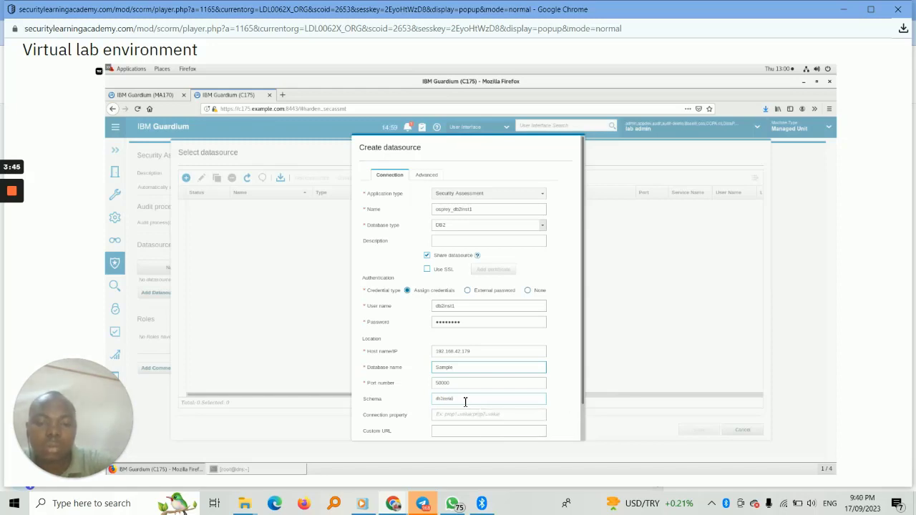
pyautogui.press('BackSpace')
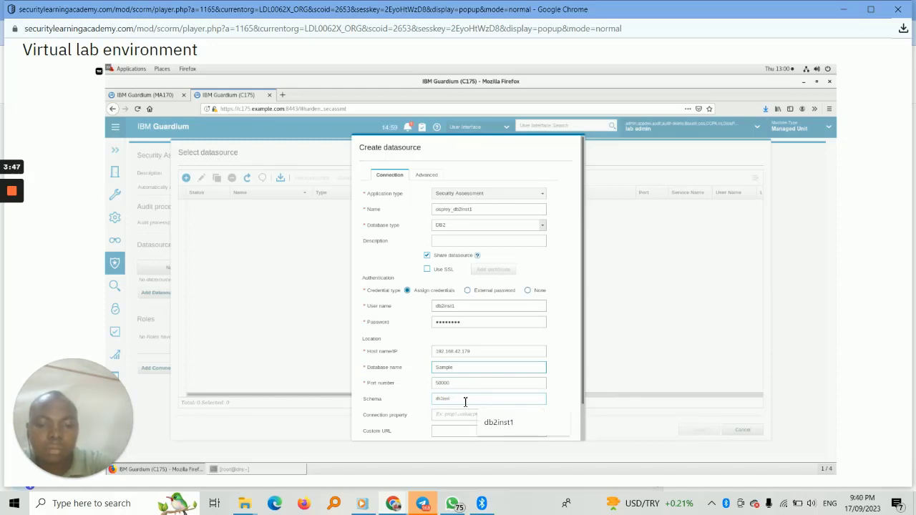
pyautogui.click(514, 419)
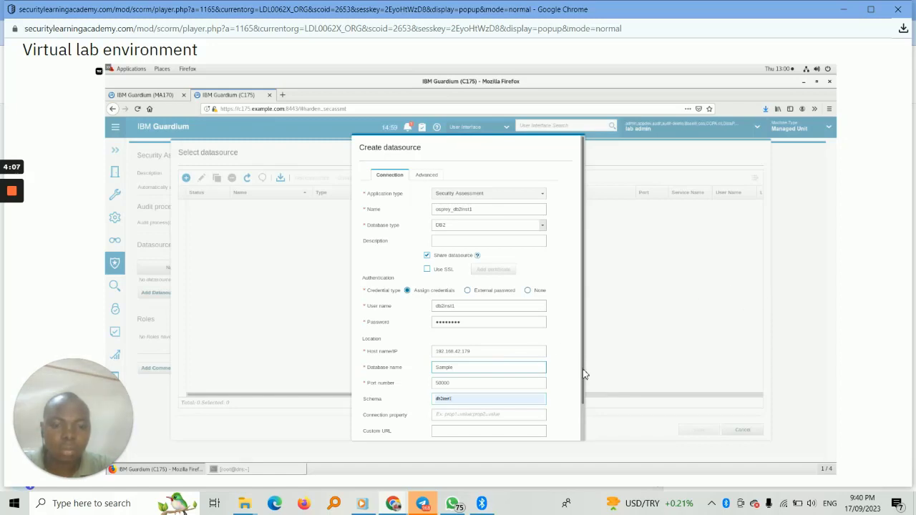
# Save the osprey_db2inst1 datasource and test its connection.
pyautogui.click(581, 430)
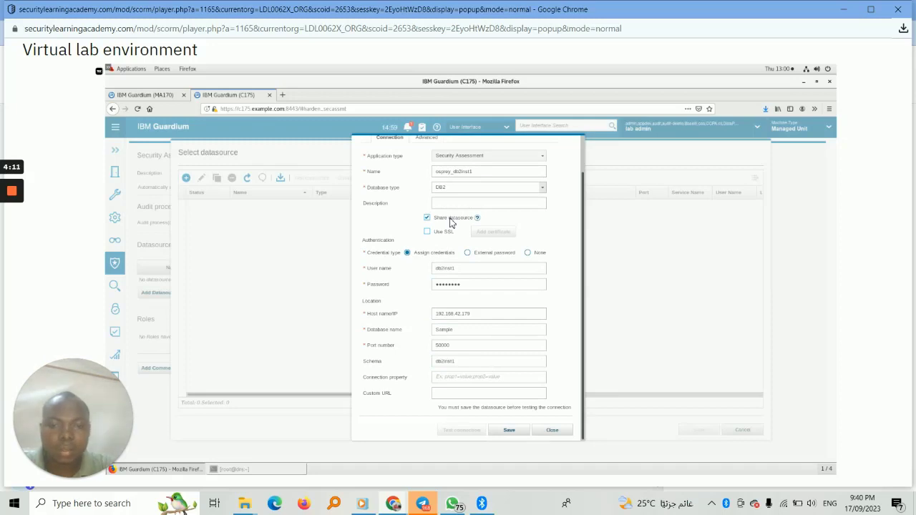
pyautogui.click(529, 430)
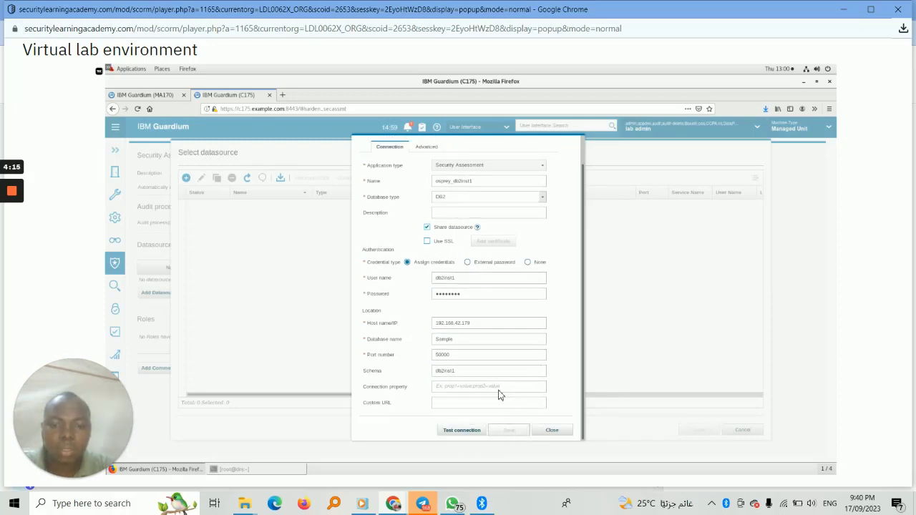
pyautogui.click(462, 430)
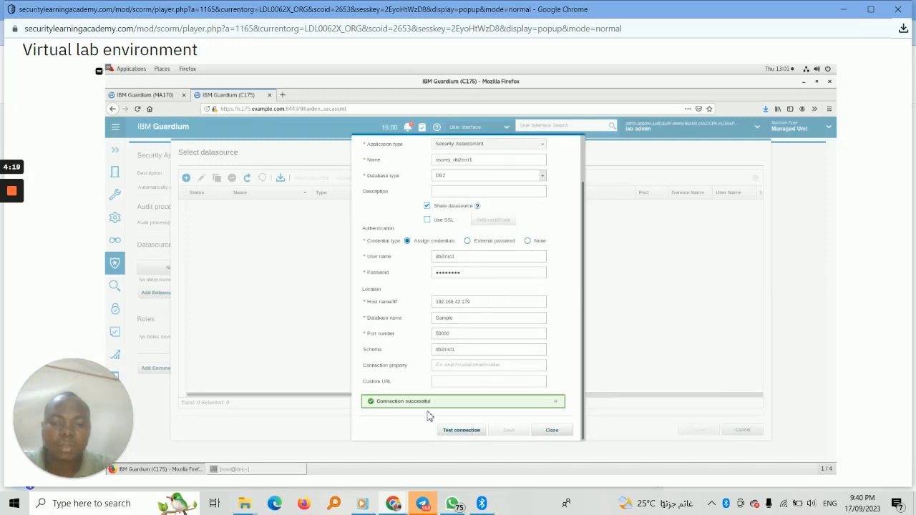
# Close the datasource definition and add osprey_db2inst1 to the Lab_VA assessment.
pyautogui.click(560, 433)
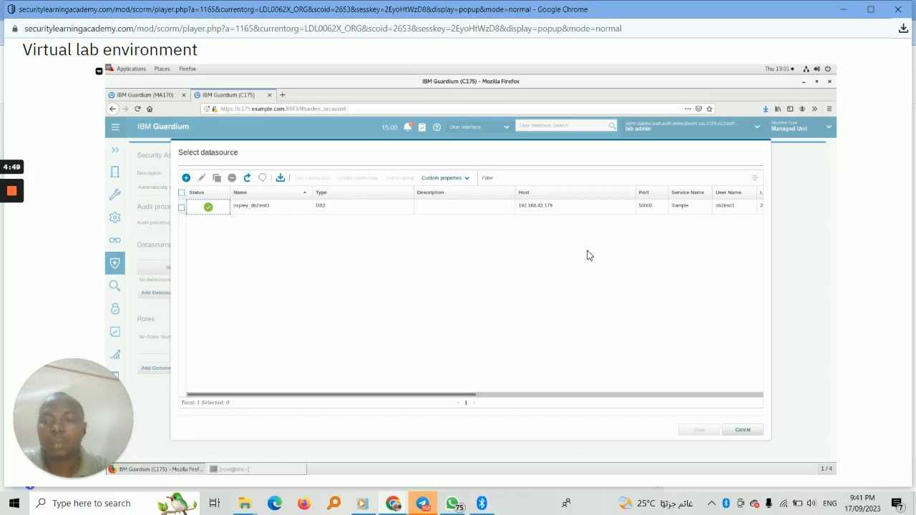
pyautogui.click(182, 208)
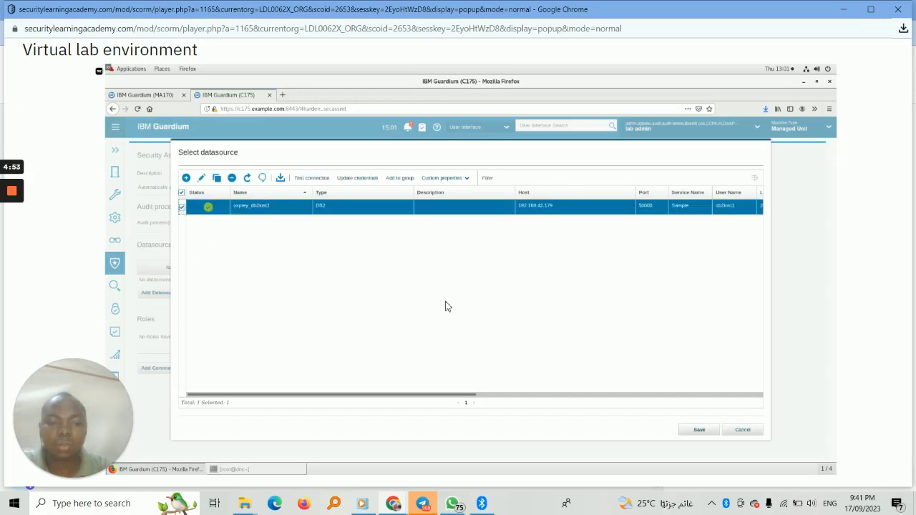
pyautogui.click(689, 431)
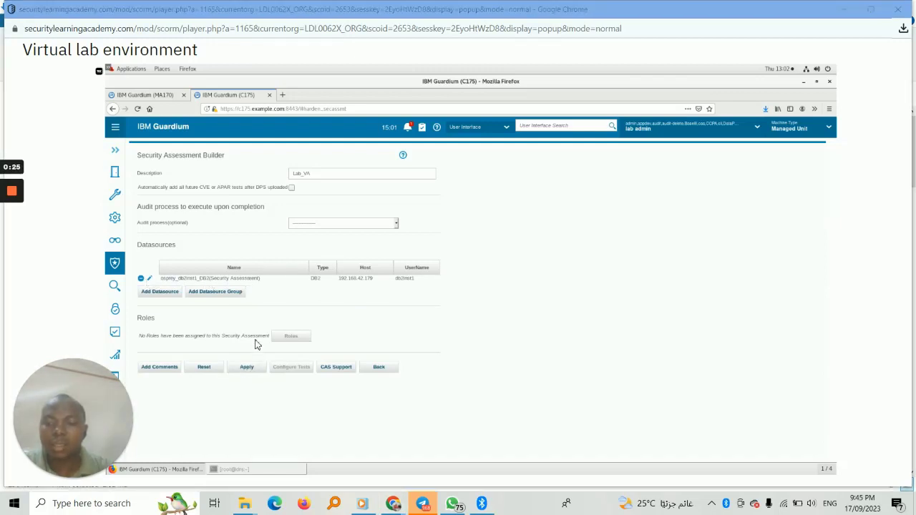
# Apply the Lab_VA assessment settings and filter its available tests to Critical severity.
pyautogui.click(248, 370)
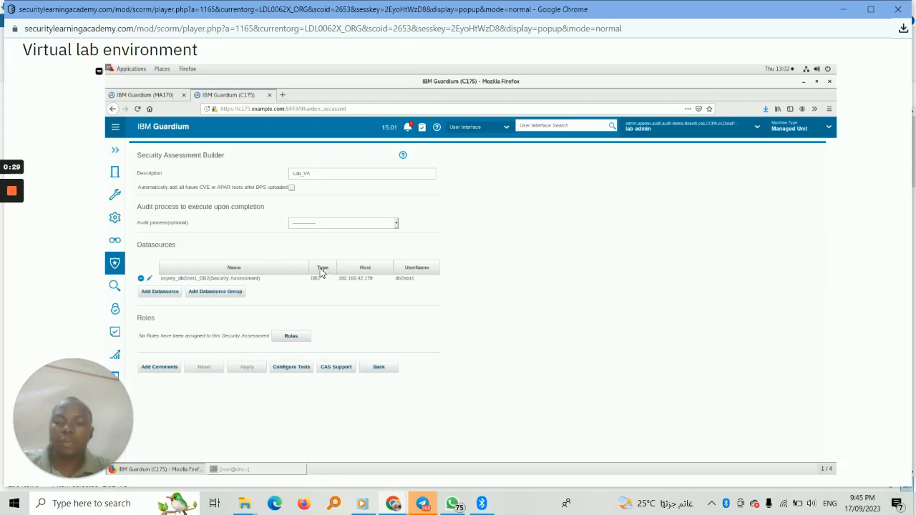
pyautogui.click(292, 367)
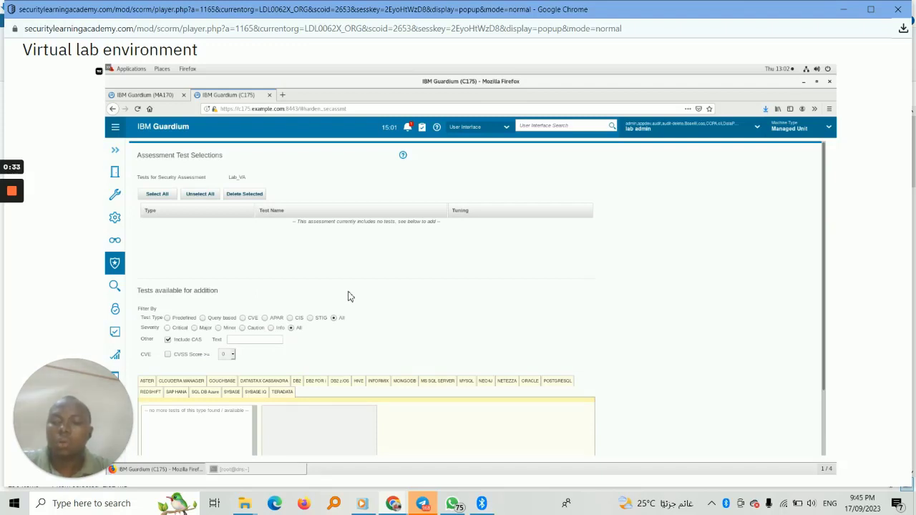
pyautogui.click(168, 329)
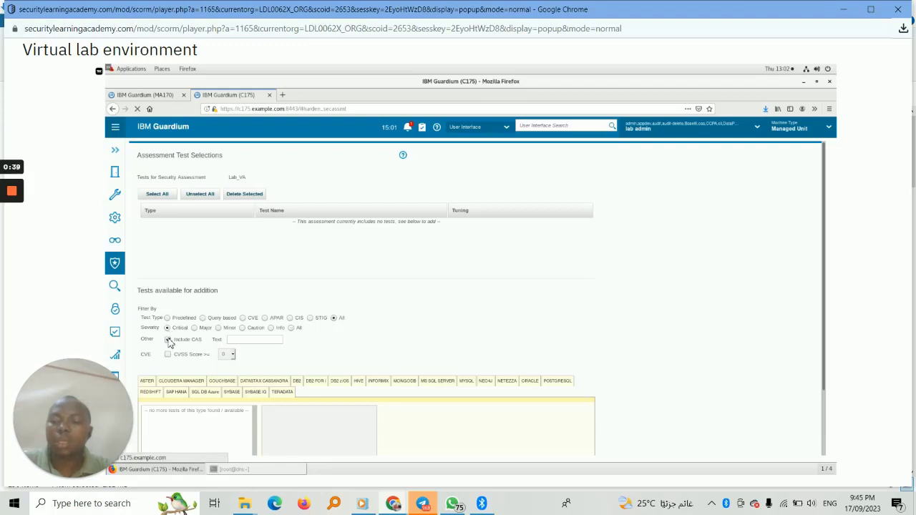
pyautogui.click(168, 339)
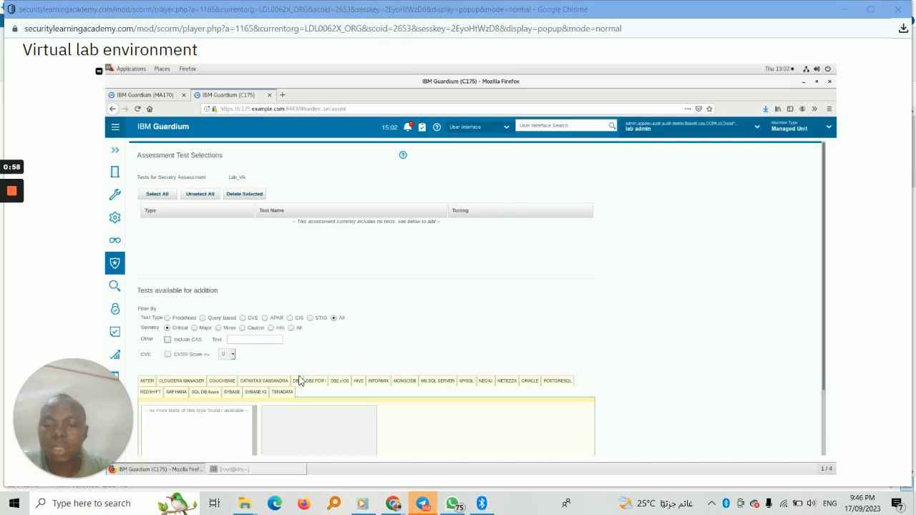
# Add all critical DB2 tests to the Lab_VA assessment and return to the assessment list.
pyautogui.click(300, 381)
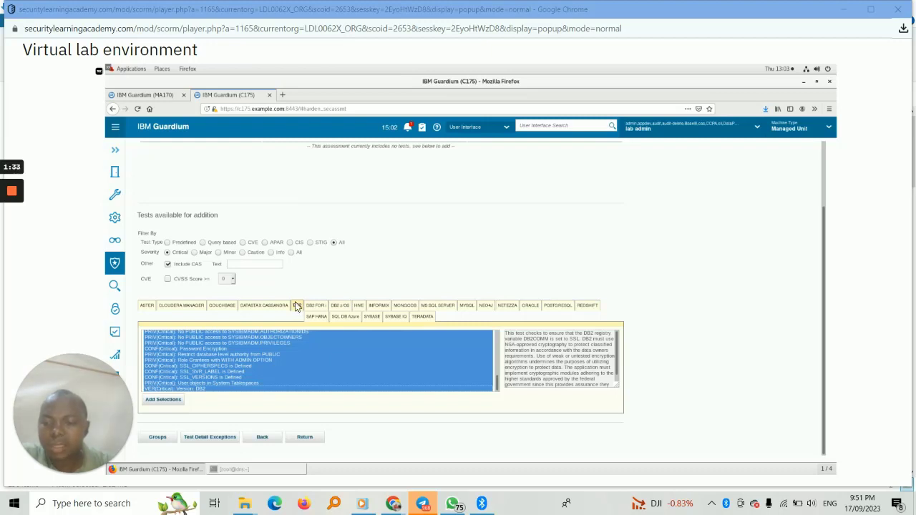
pyautogui.click(174, 403)
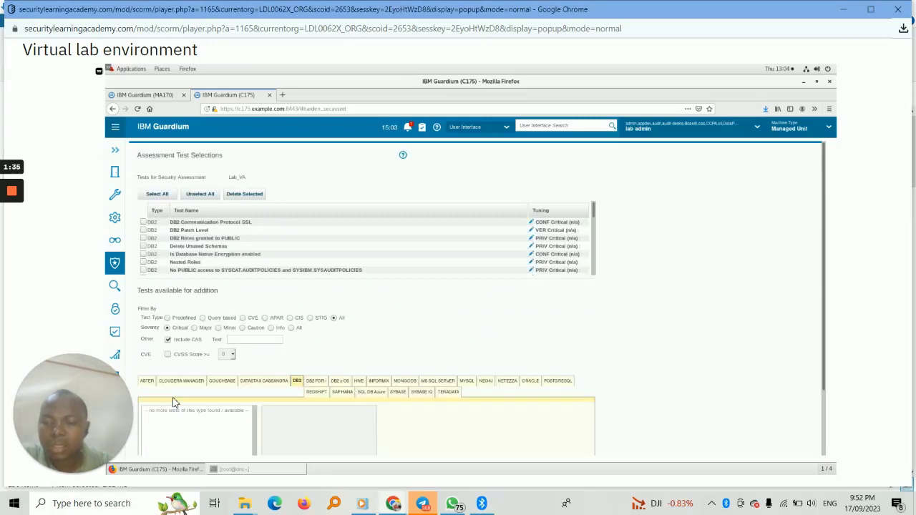
pyautogui.moveTo(17, 217)
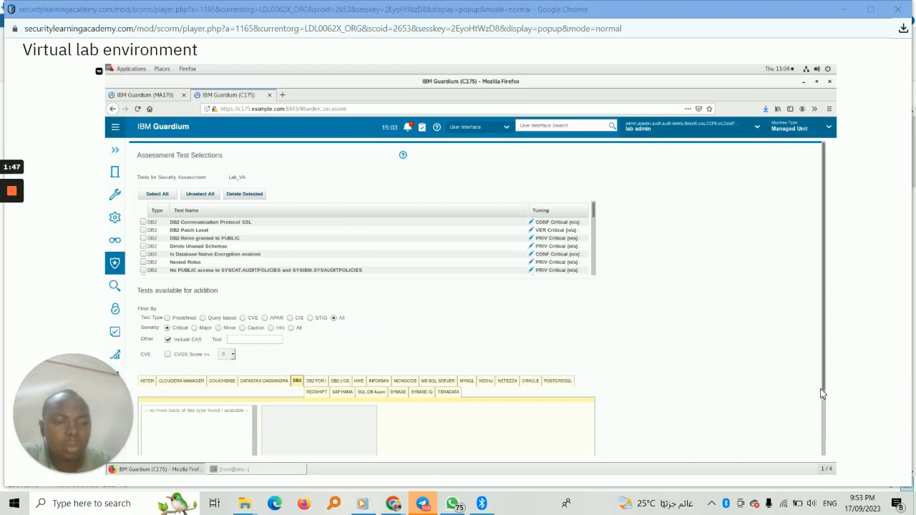
pyautogui.scroll(-2, 824, 422)
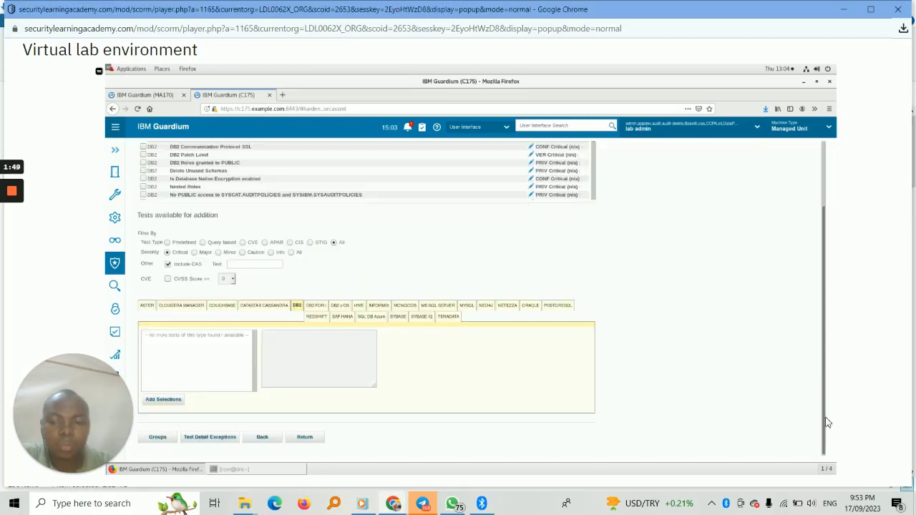
pyautogui.click(304, 436)
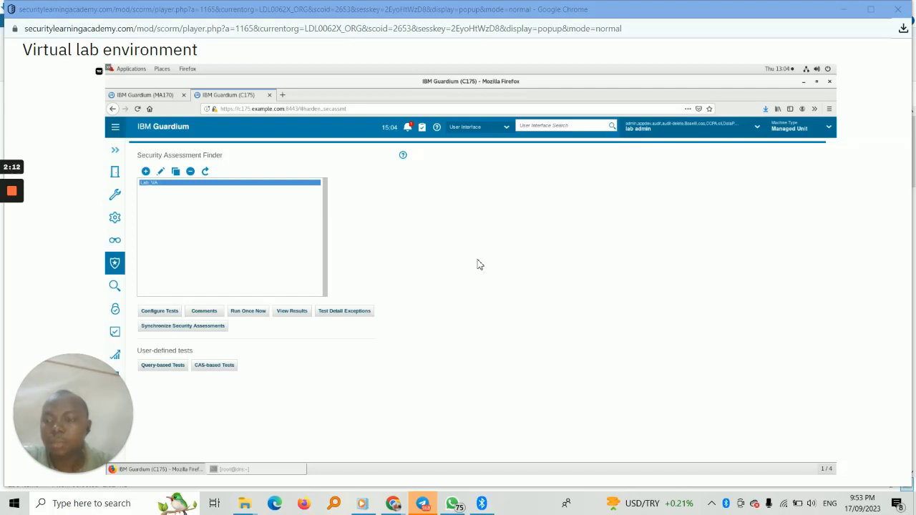
# Run the Lab_VA assessment once and acknowledge its addition to the job queue.
pyautogui.moveTo(11, 215)
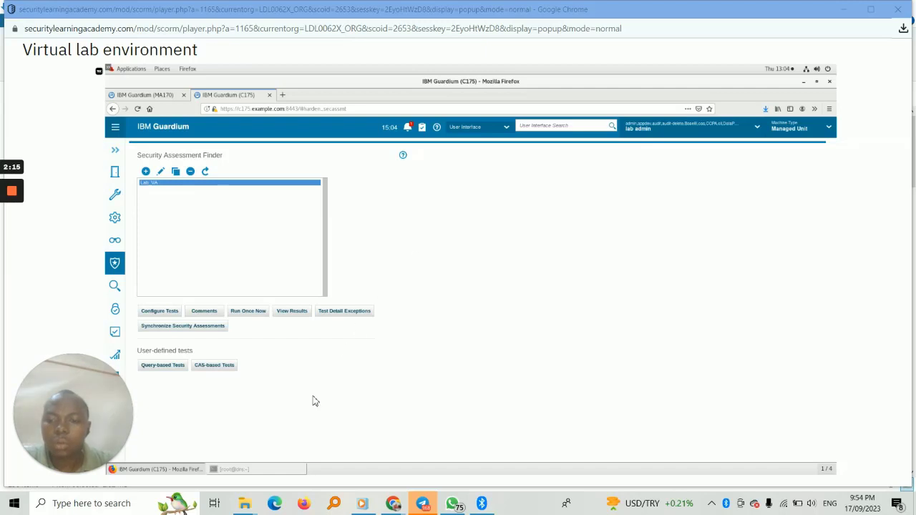
pyautogui.click(258, 315)
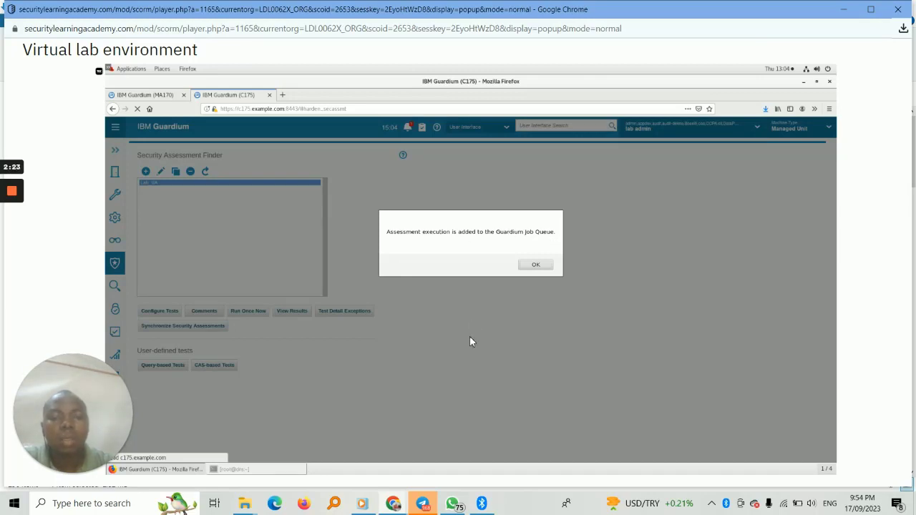
pyautogui.click(535, 266)
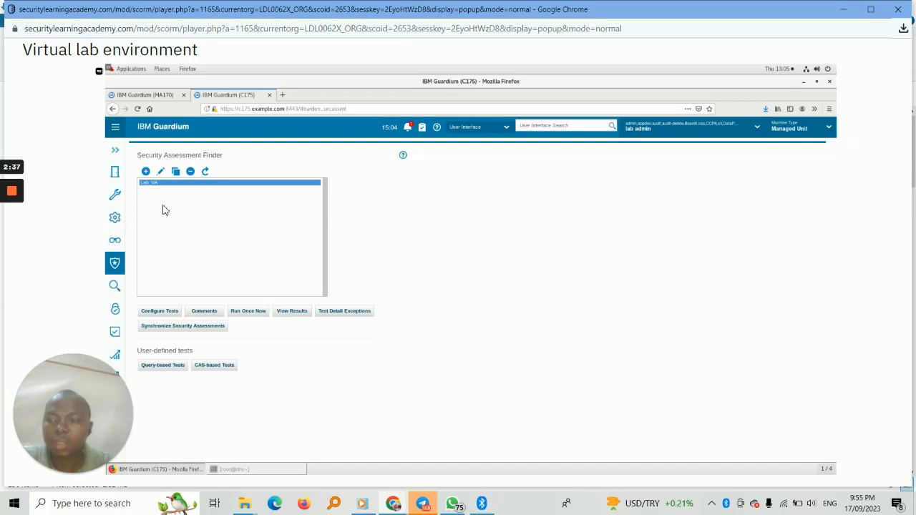
# Open the Guardium Job Queue and refresh it to check the status of the Lab_VA job.
pyautogui.moveTo(10, 208)
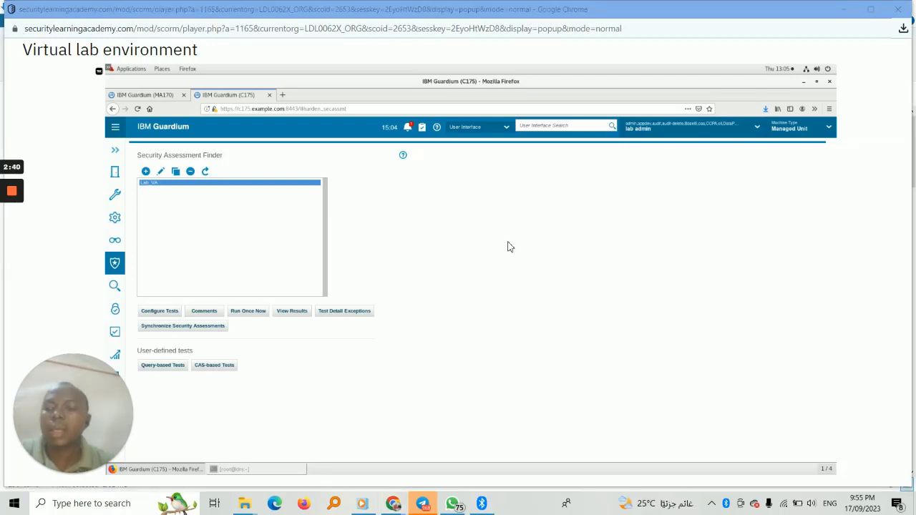
pyautogui.click(118, 266)
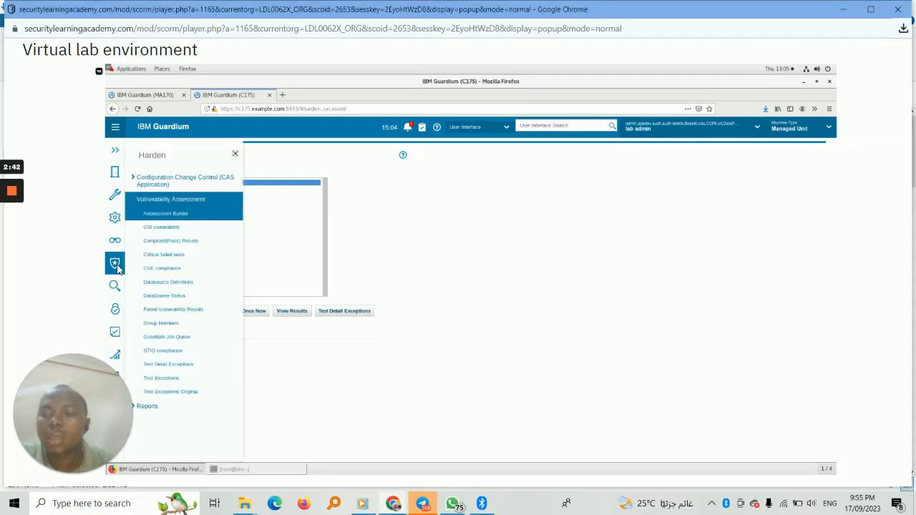
pyautogui.click(184, 337)
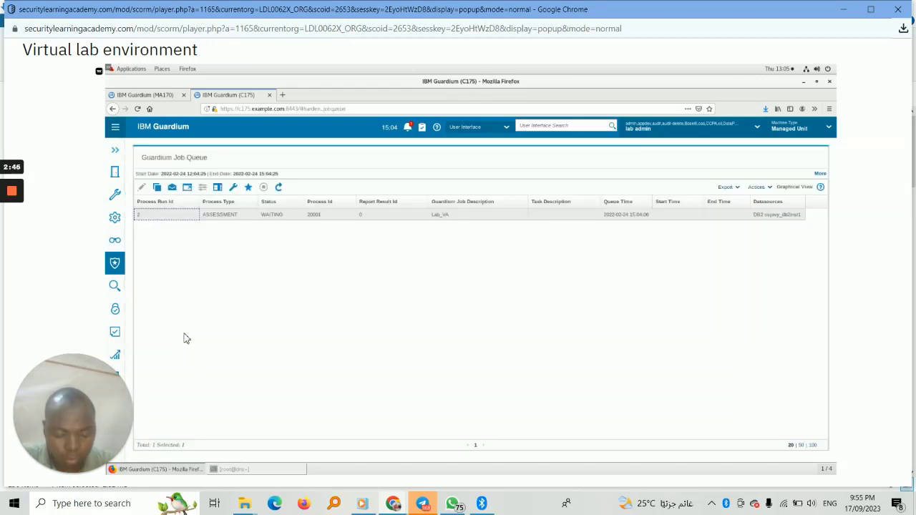
pyautogui.moveTo(23, 196)
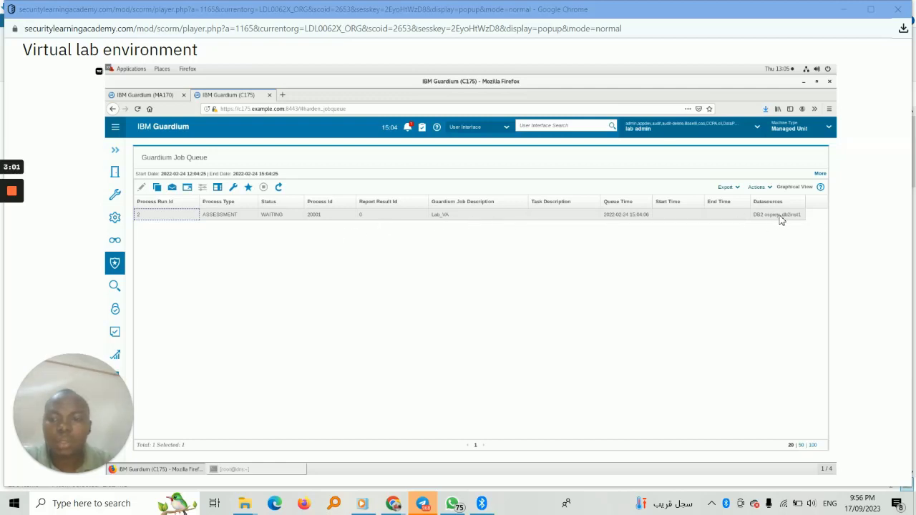
pyautogui.click(279, 187)
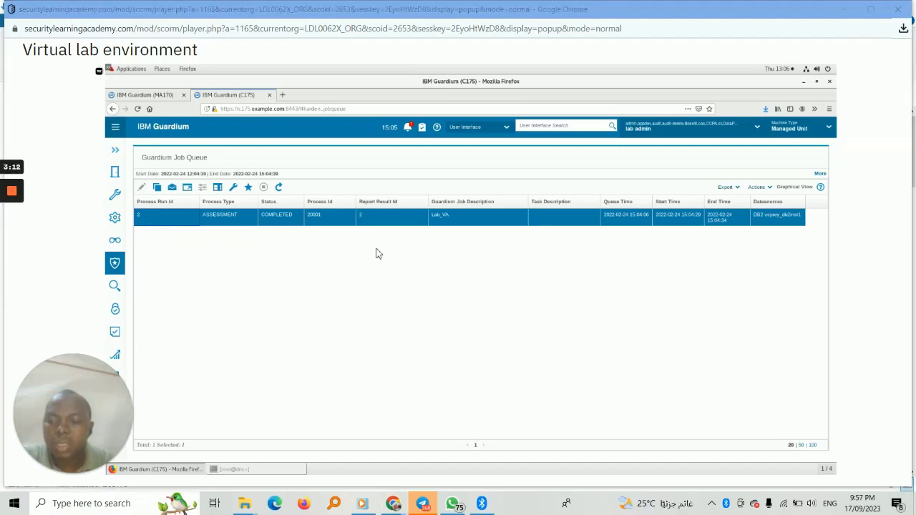
# Go back to the Assessment Builder and view the Lab_VA results in a maximized window.
pyautogui.click(115, 265)
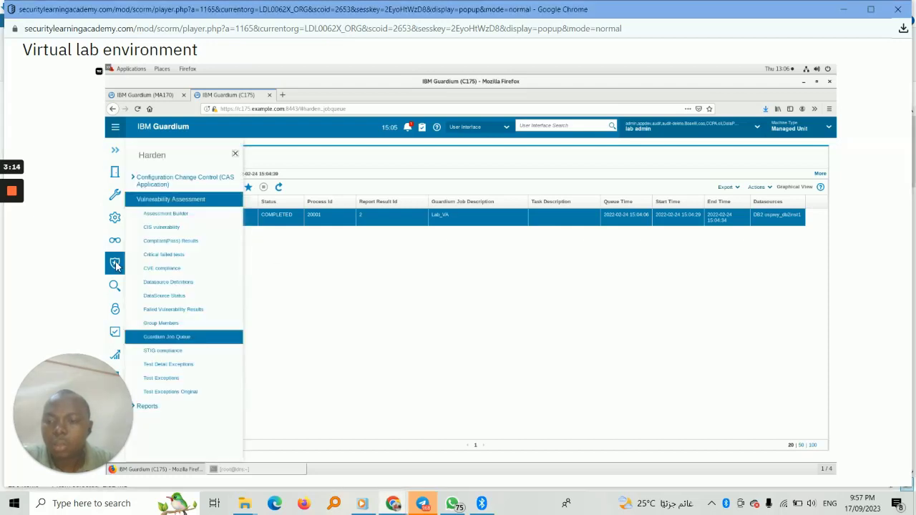
pyautogui.click(177, 216)
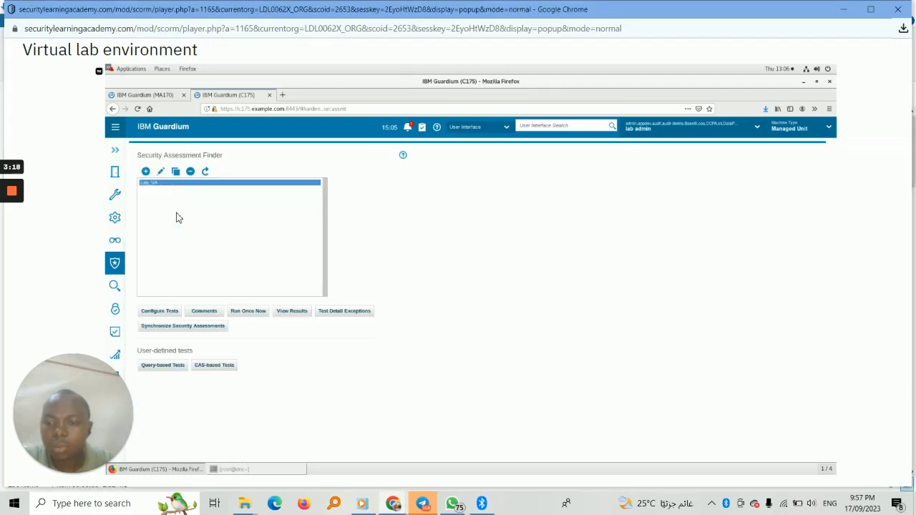
pyautogui.click(290, 313)
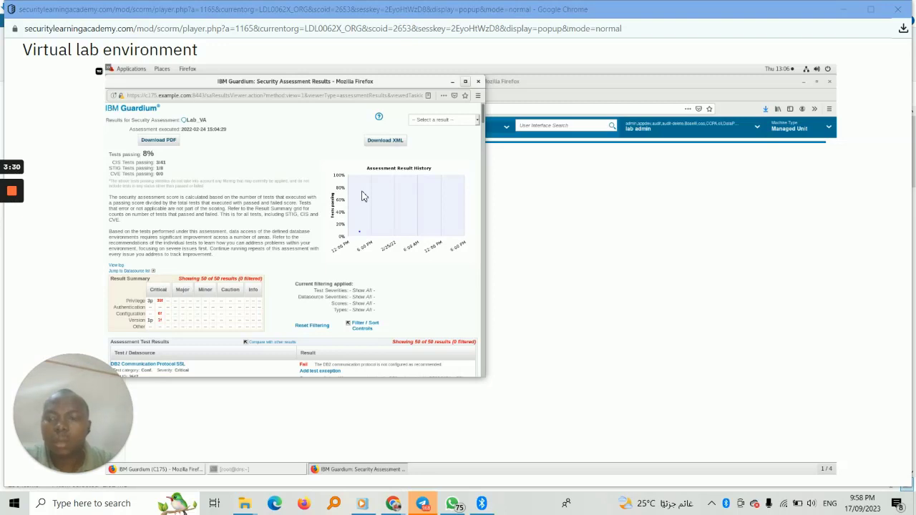
pyautogui.click(466, 81)
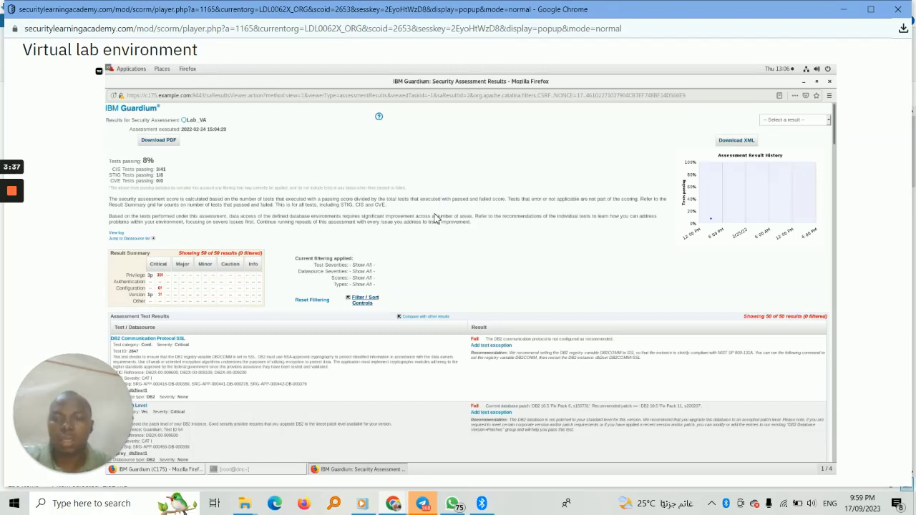
# Filter the assessment results to show only tests with the Fail score.
pyautogui.click(372, 300)
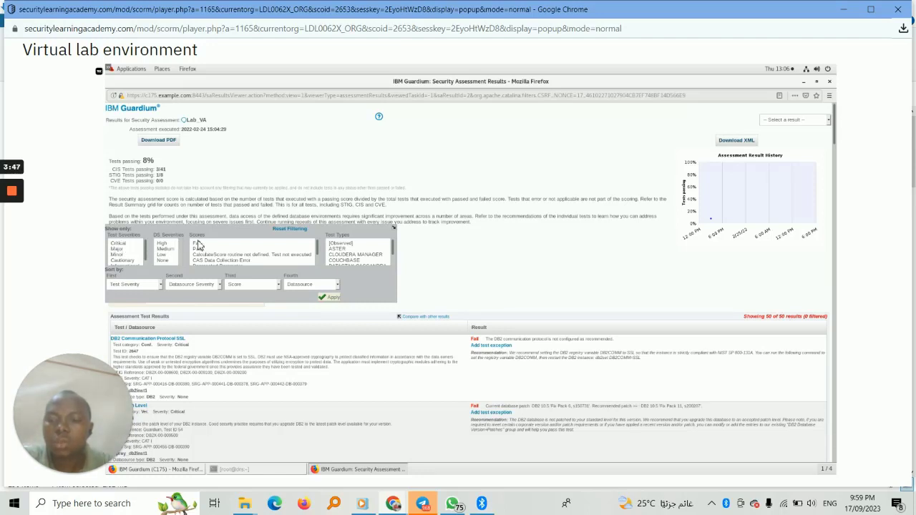
pyautogui.click(198, 244)
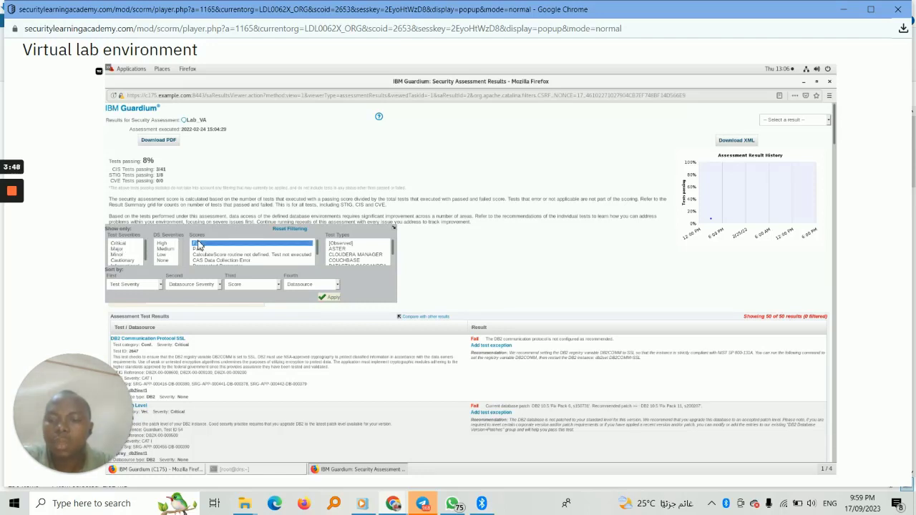
pyautogui.click(330, 297)
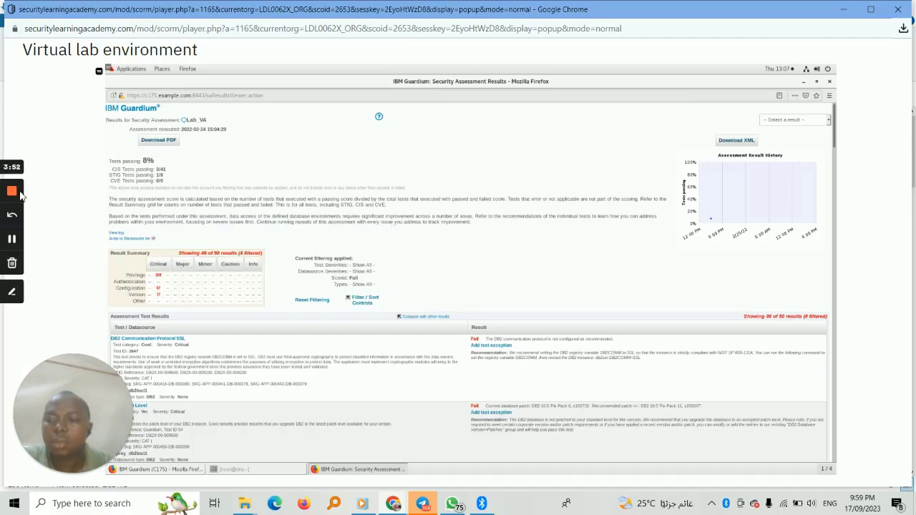
pyautogui.click(12, 240)
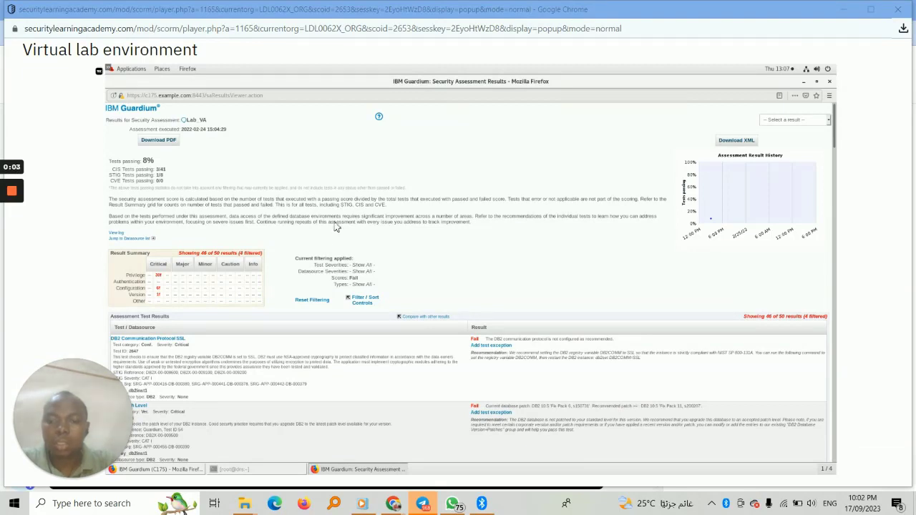
# Reset the result filtering and download the assessment report as a PDF, opening it with Document Viewer.
pyautogui.click(311, 300)
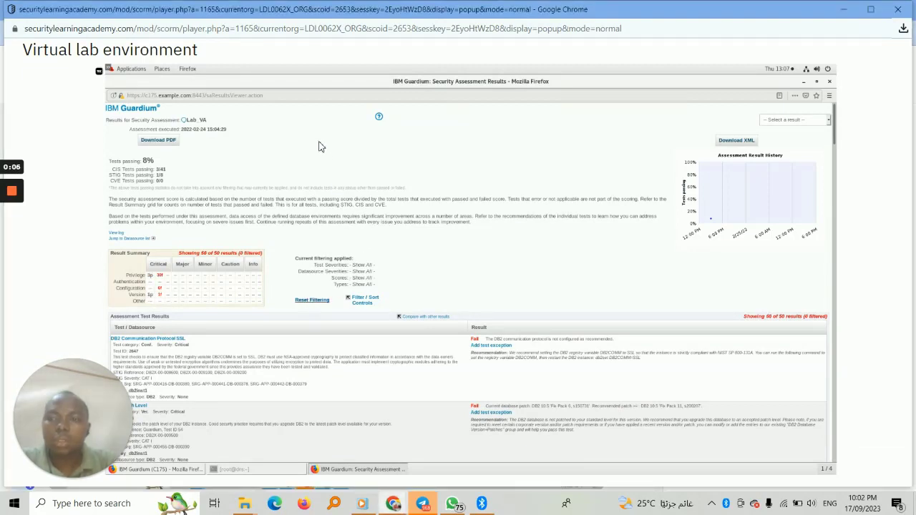
pyautogui.click(160, 141)
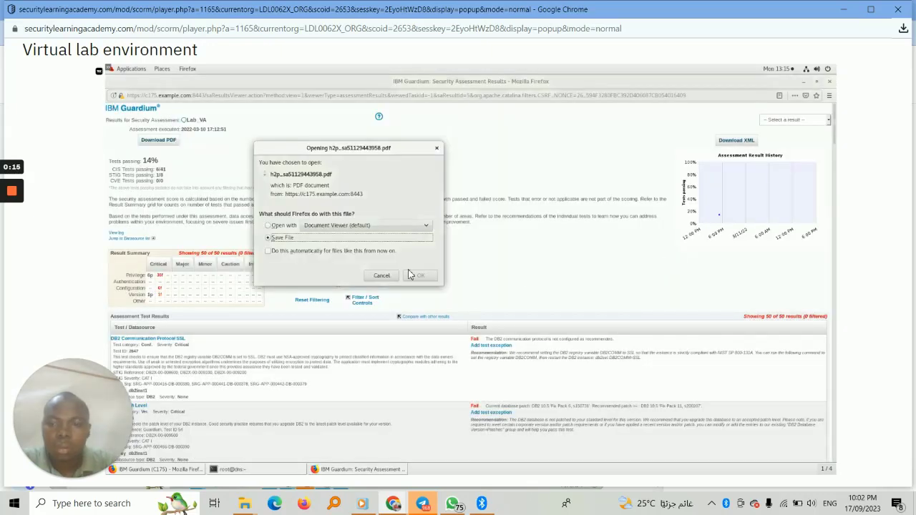
pyautogui.click(267, 226)
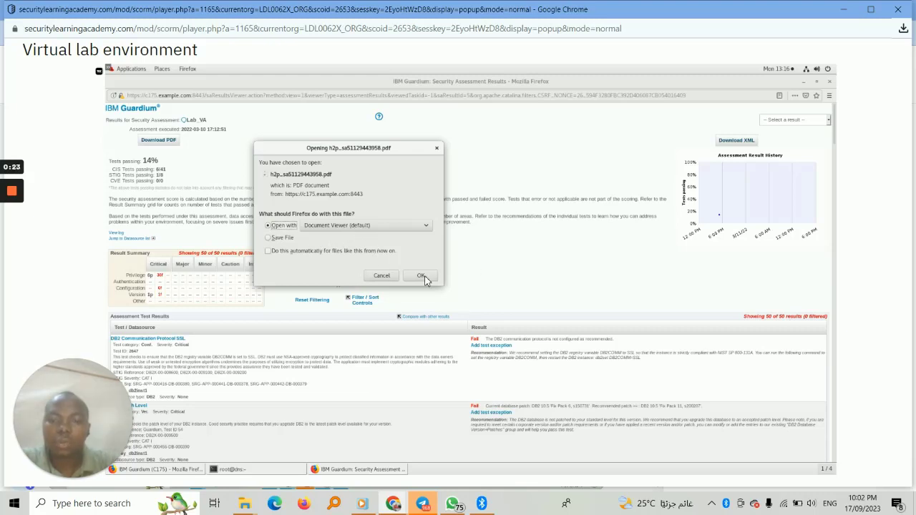
pyautogui.click(424, 277)
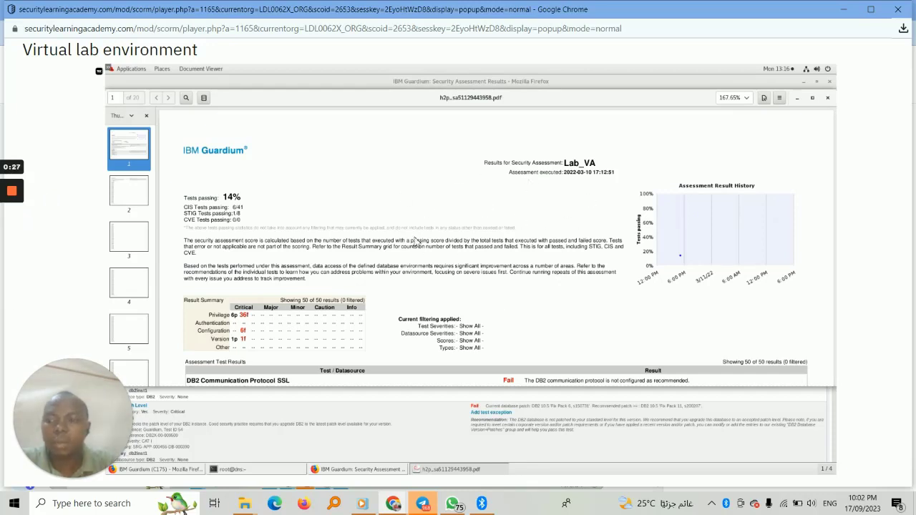
pyautogui.moveTo(13, 206)
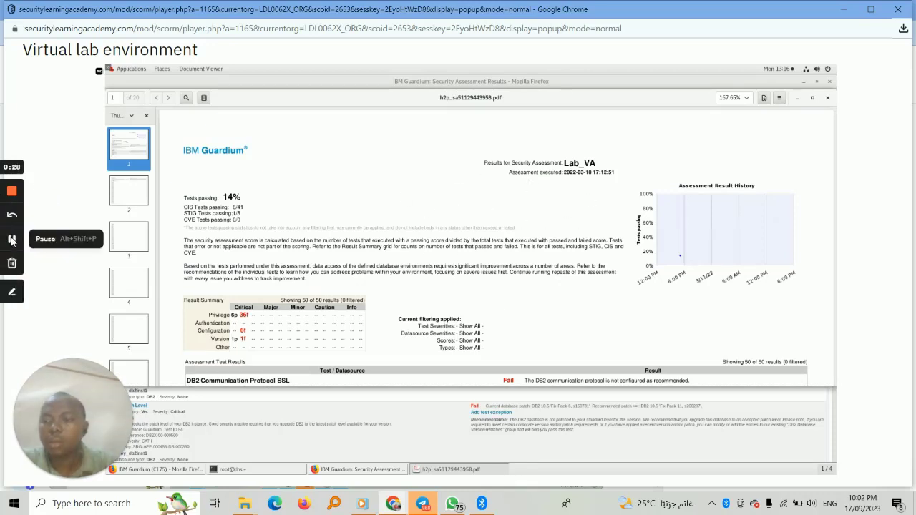